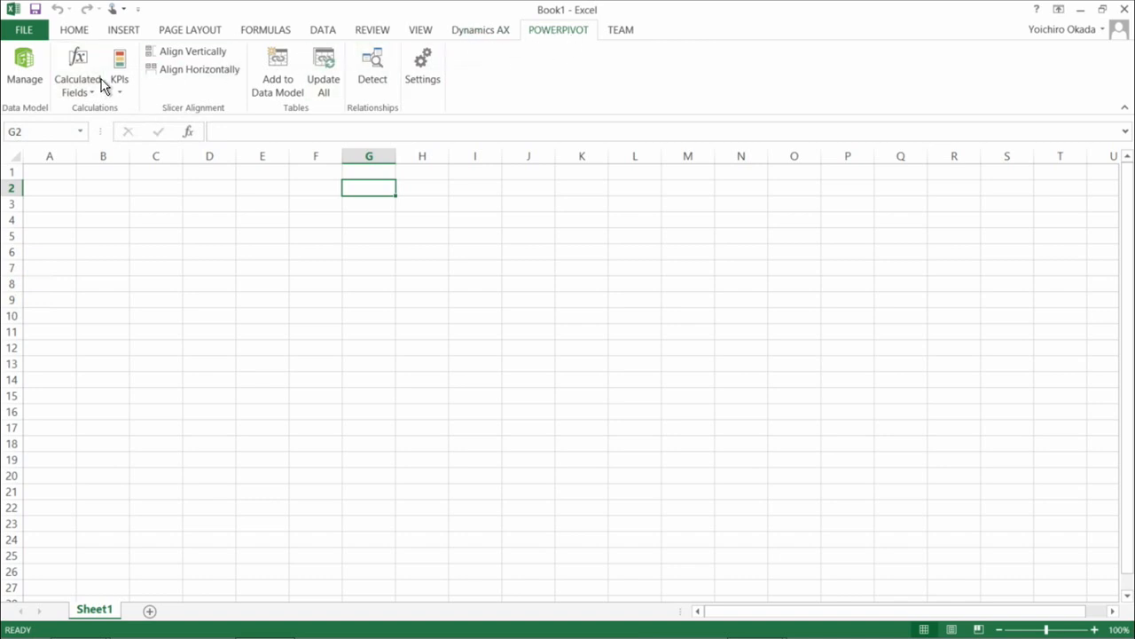
Open the PowerPivot data model and start a table import from a SQL Server Analysis Services database.
{"action": "left_click", "coordinate": [26, 62]}
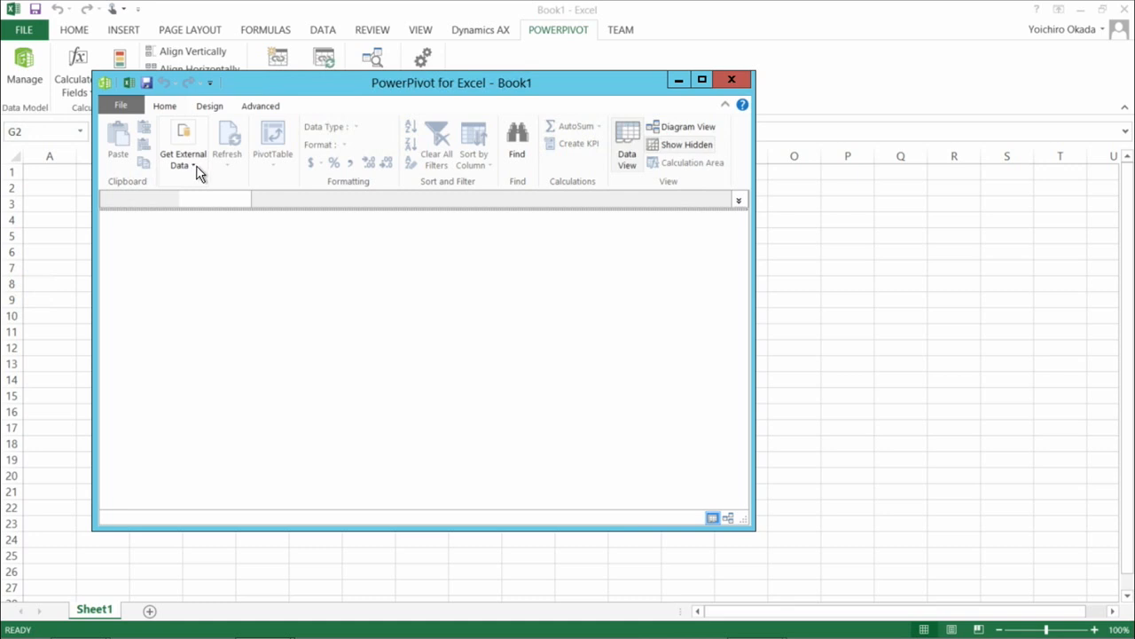
{"action": "left_click", "coordinate": [193, 167]}
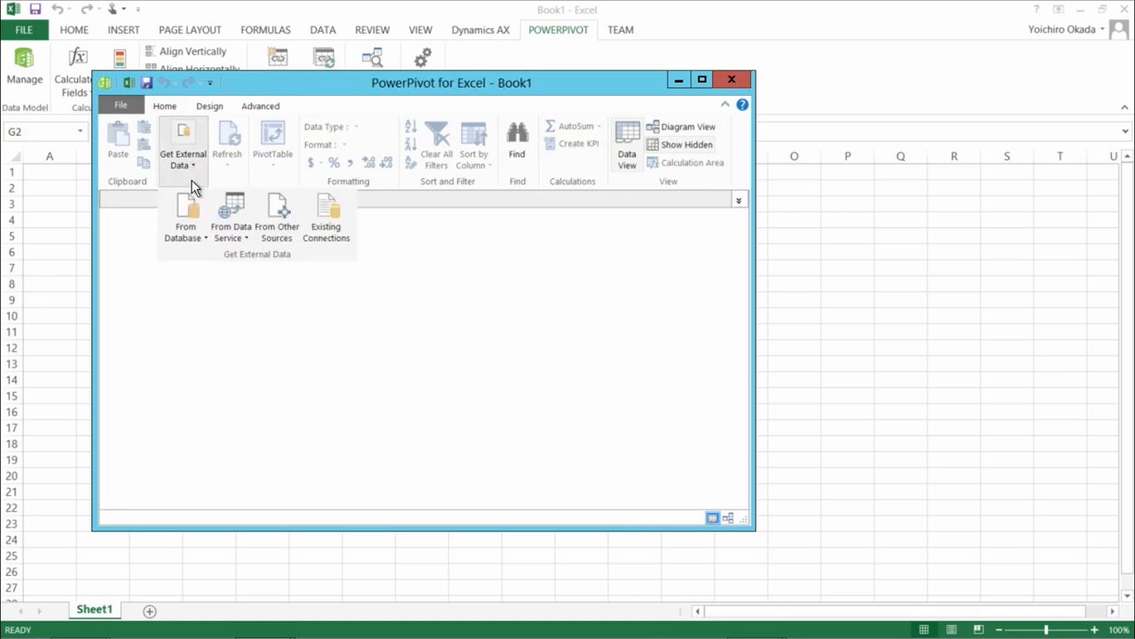
{"action": "left_click", "coordinate": [204, 238]}
{"action": "left_click", "coordinate": [211, 293]}
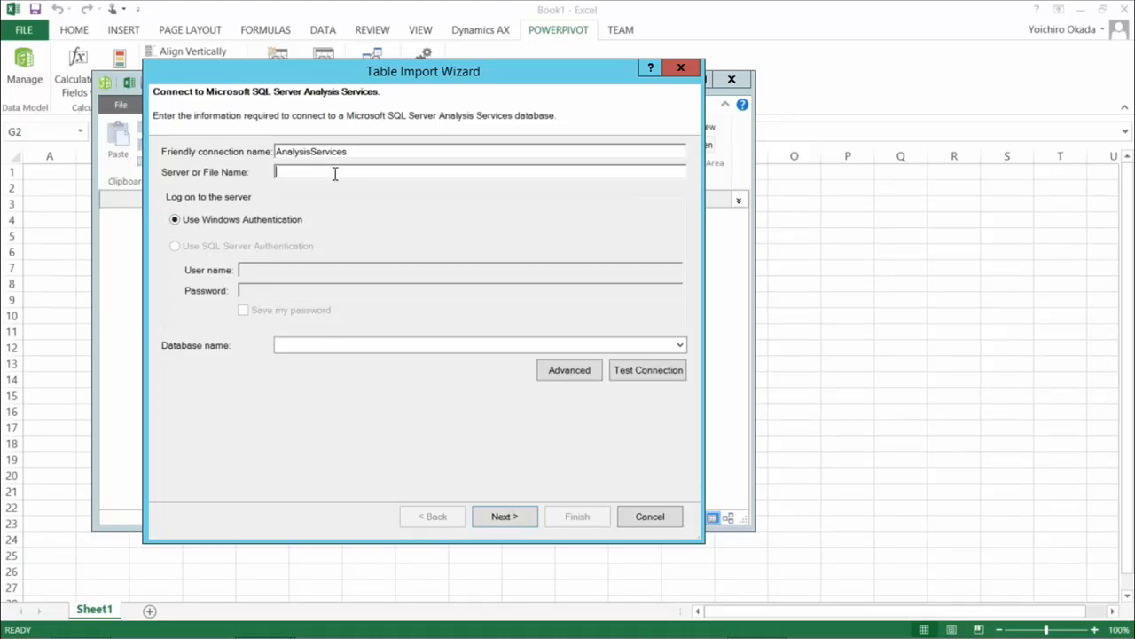
Set up the connection to server SQL-86831977D37 with database Dynamics AX initial, test it and continue to the MDX query page.
{"action": "type", "text": "SQL-86831977D37"}
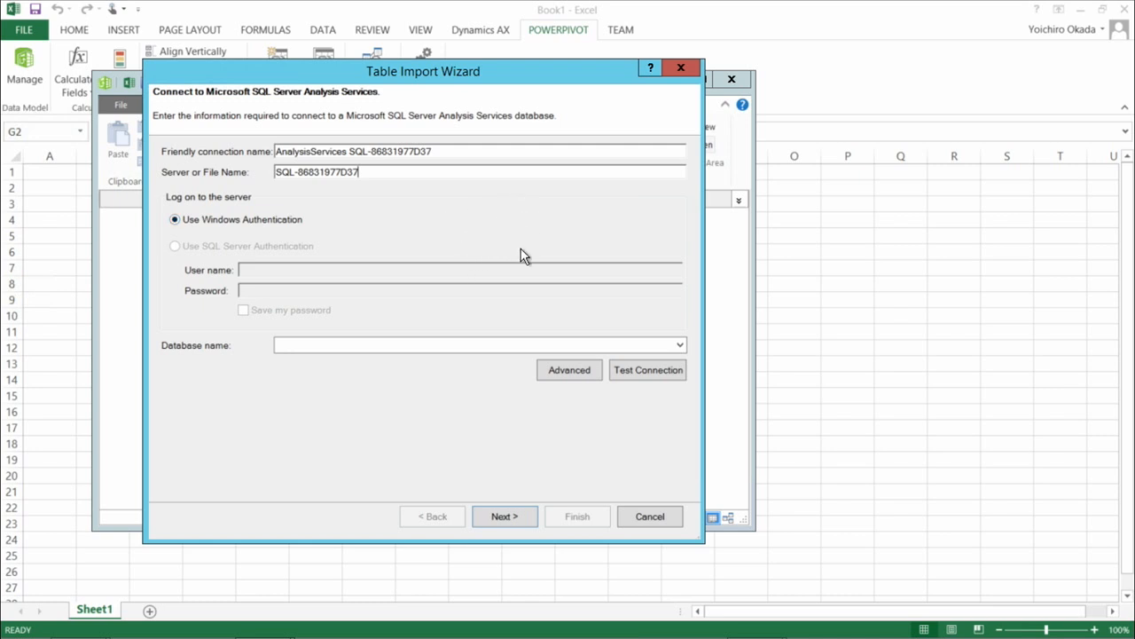
{"action": "left_click", "coordinate": [680, 346]}
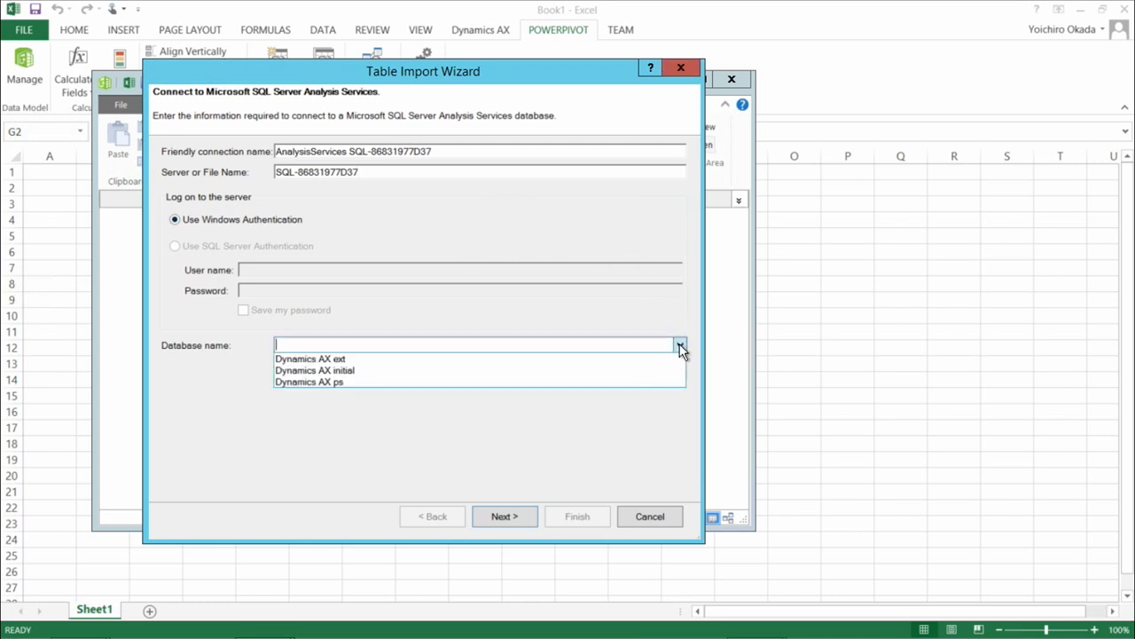
{"action": "left_click", "coordinate": [391, 372]}
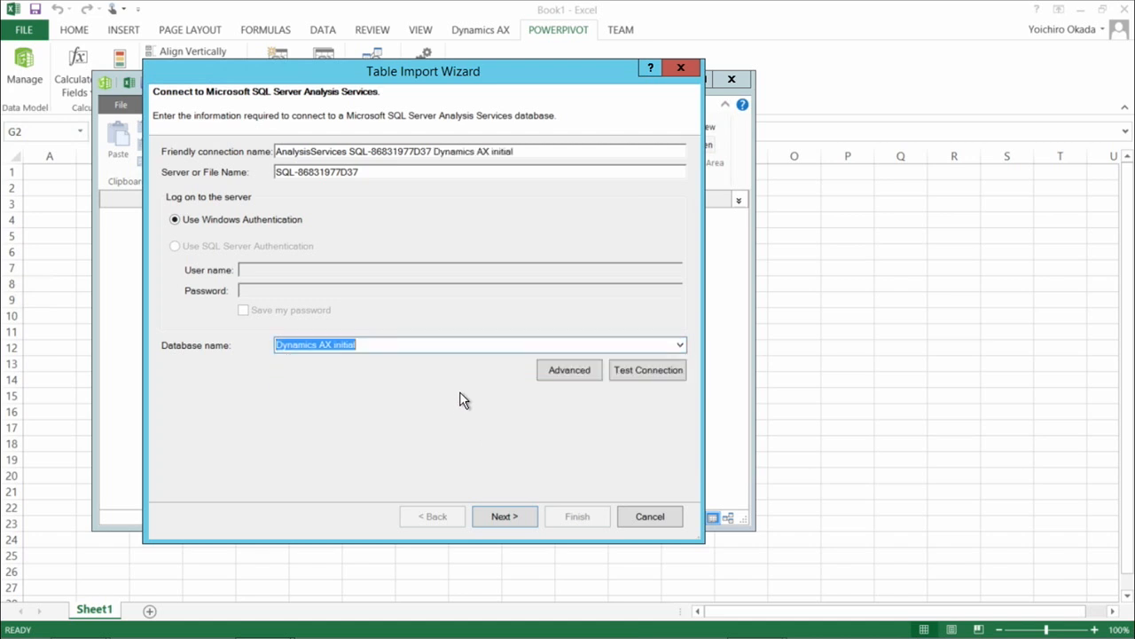
{"action": "left_click", "coordinate": [647, 370]}
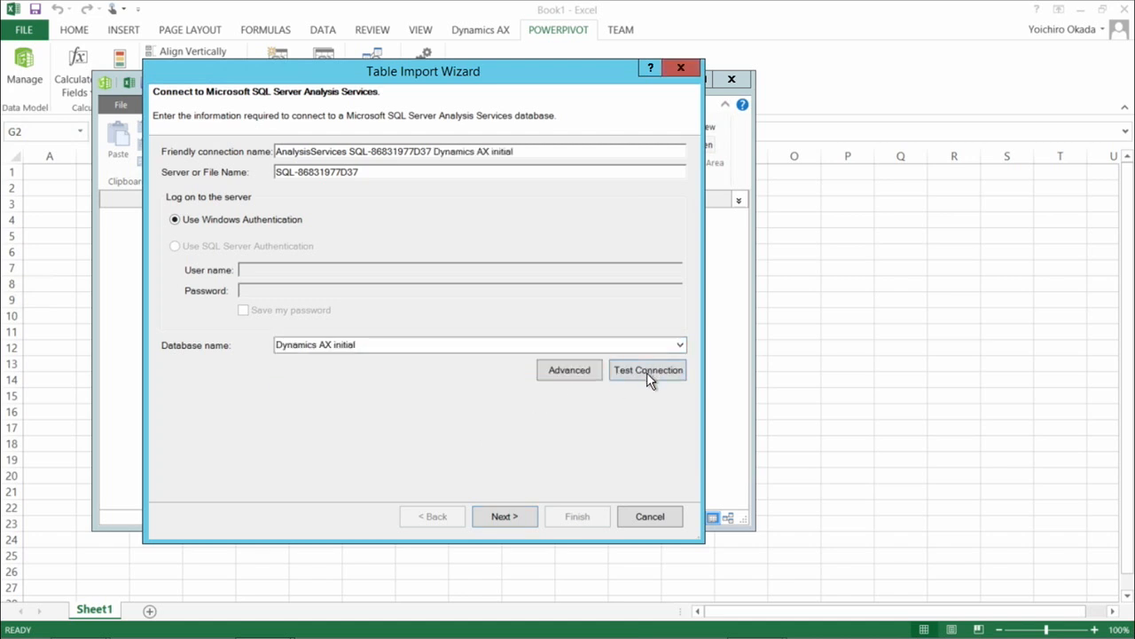
{"action": "left_click", "coordinate": [425, 324]}
{"action": "left_click", "coordinate": [513, 515]}
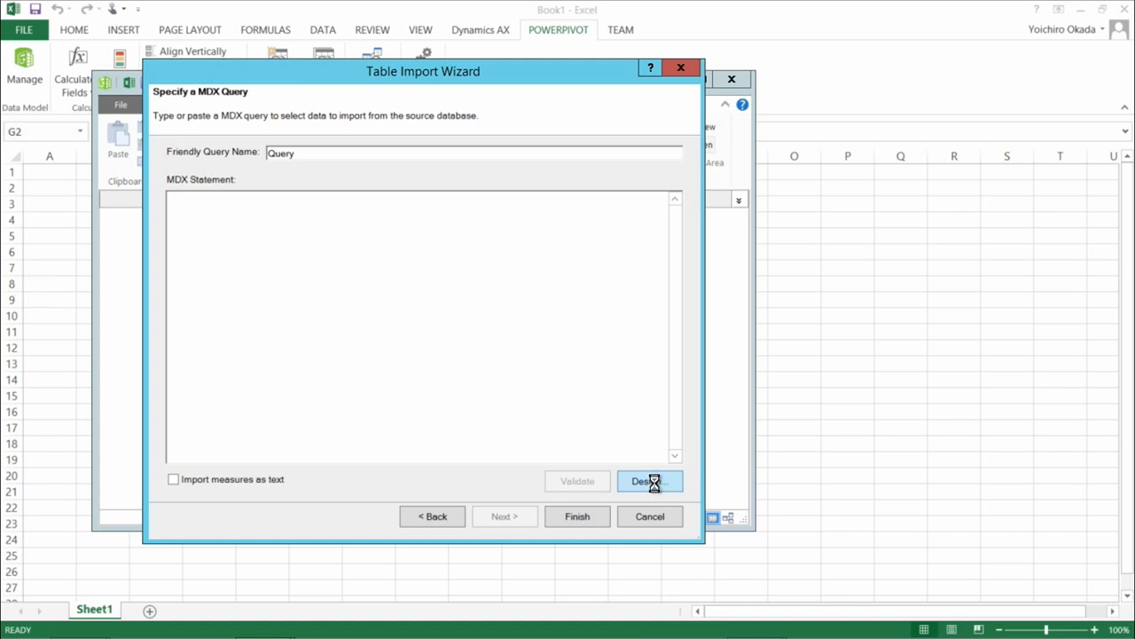
Open the query designer and select the Project accounting cube as the data source.
{"action": "left_click", "coordinate": [646, 476]}
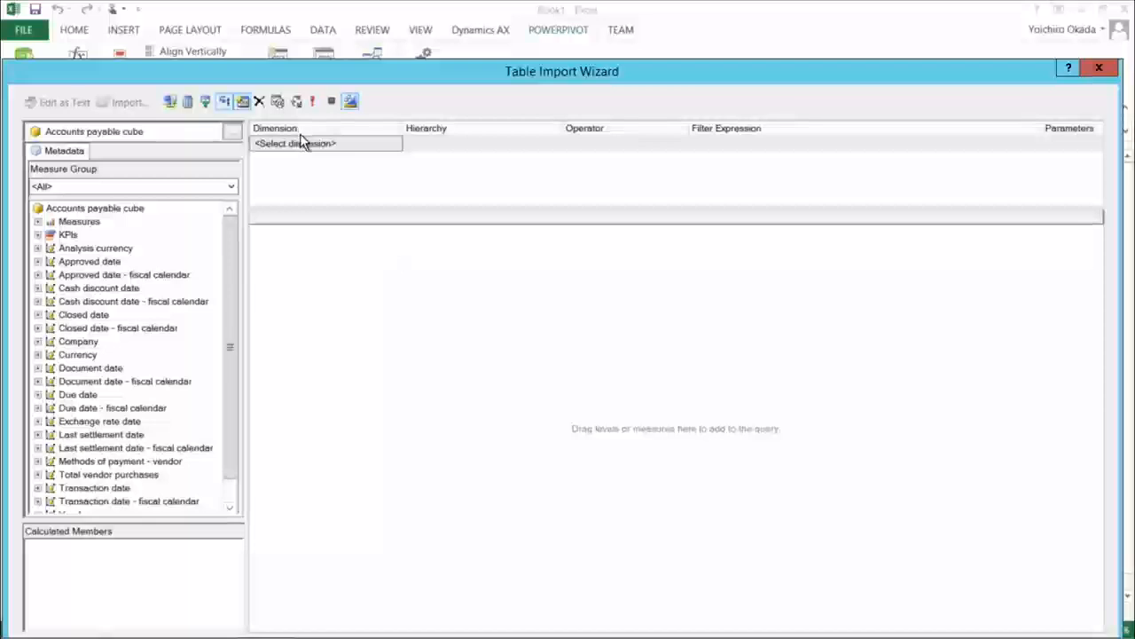
{"action": "left_click", "coordinate": [232, 134]}
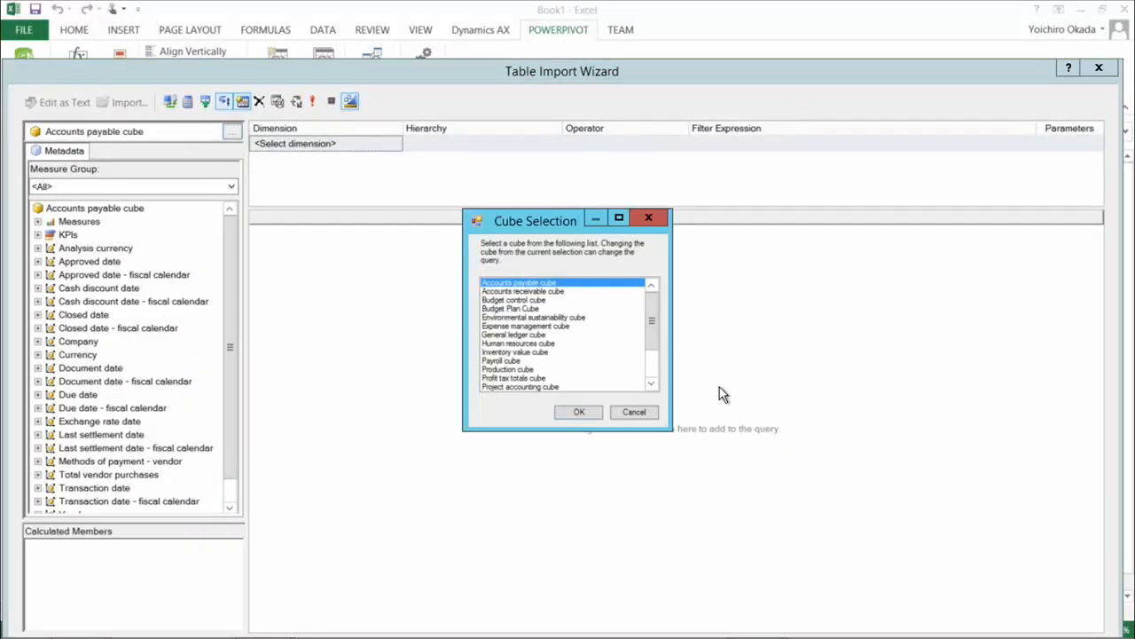
{"action": "left_click", "coordinate": [653, 387]}
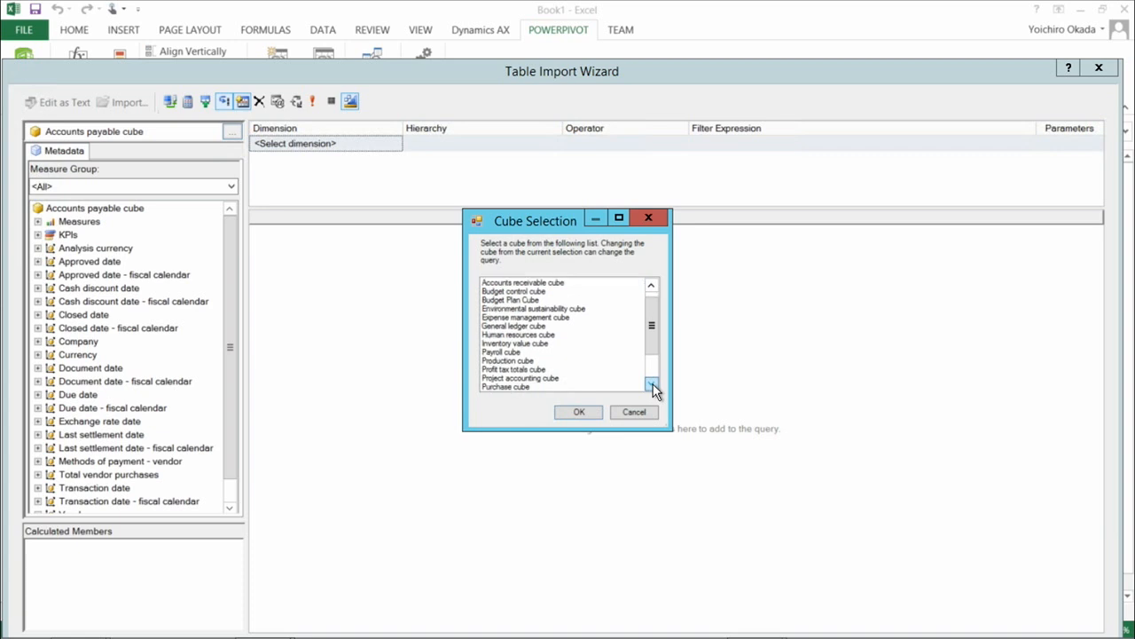
{"action": "left_click", "coordinate": [500, 378]}
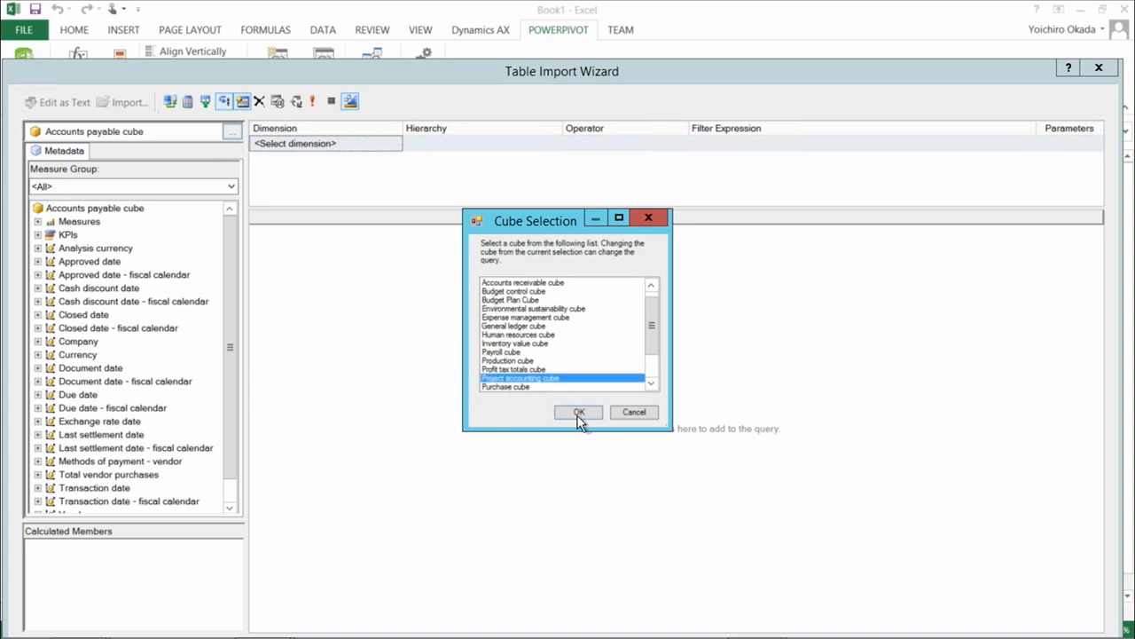
{"action": "left_click", "coordinate": [580, 413]}
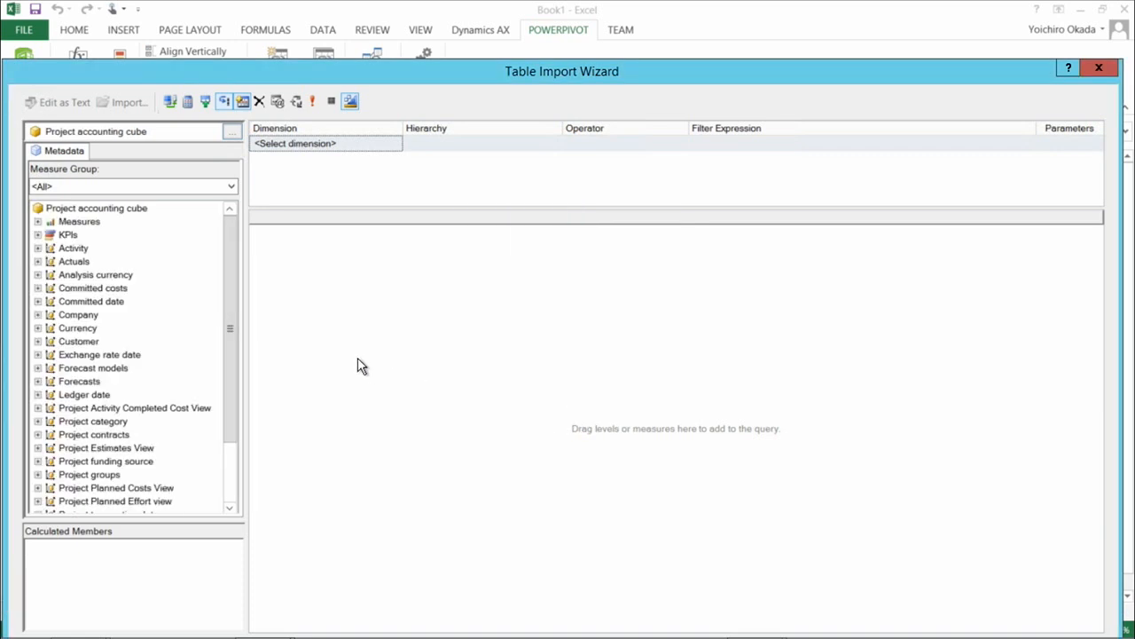
Widen the metadata pane and add the Actual revenue measure from the Actuals group to the query.
{"action": "left_click_drag", "start_coordinate": [247, 344], "coordinate": [346, 365]}
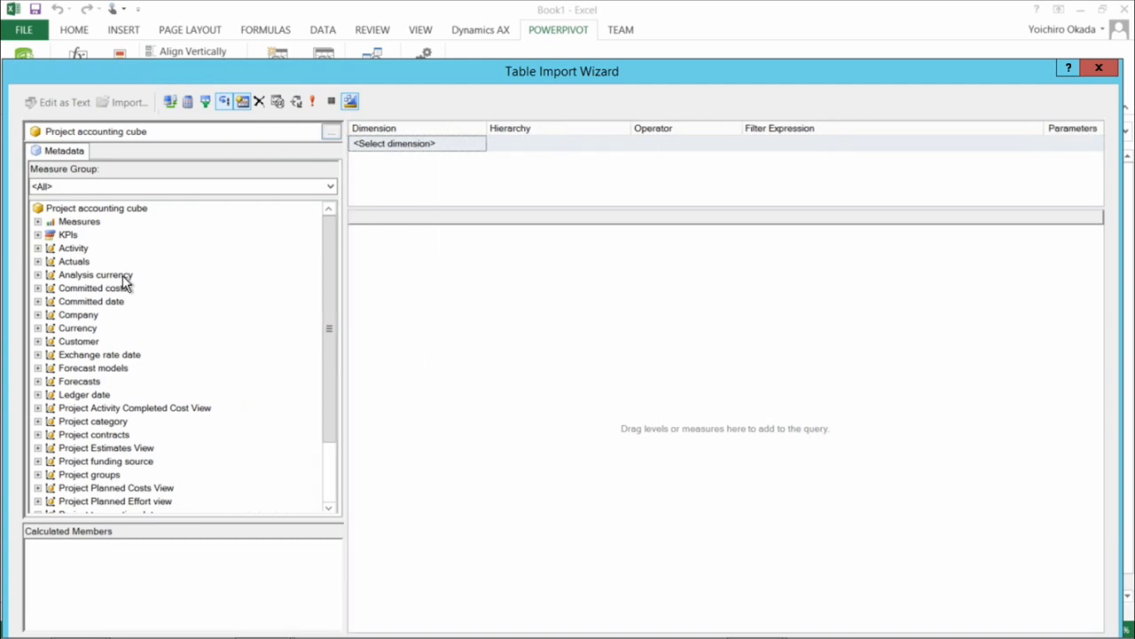
{"action": "left_click", "coordinate": [38, 221]}
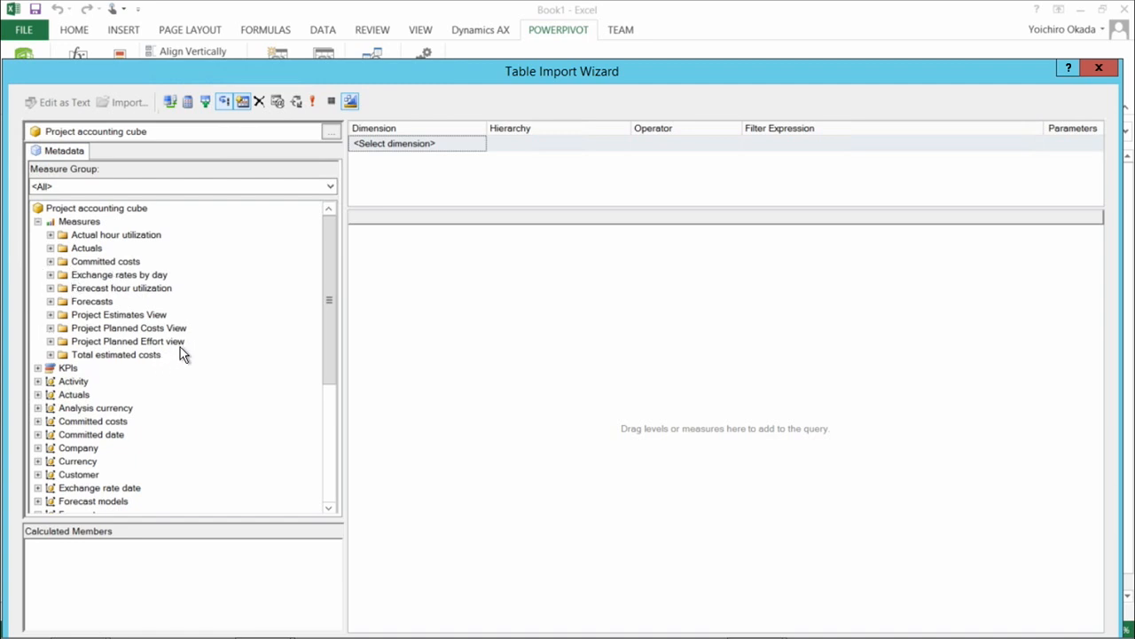
{"action": "left_click", "coordinate": [50, 250]}
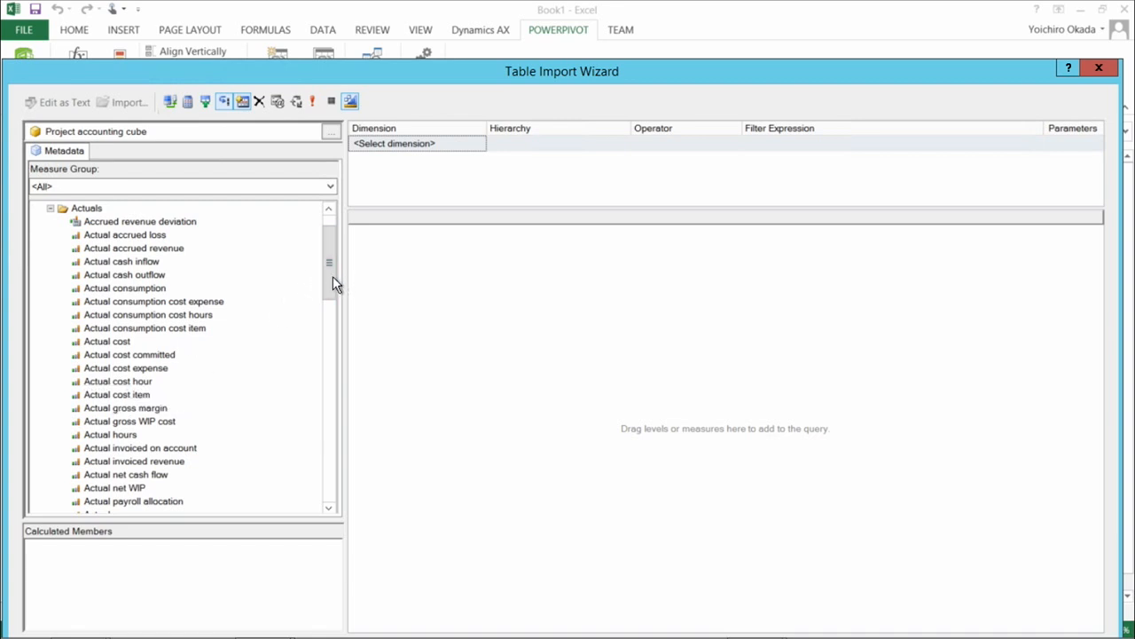
{"action": "left_click_drag", "start_coordinate": [329, 284], "coordinate": [327, 332]}
{"action": "left_click_drag", "start_coordinate": [143, 302], "coordinate": [404, 312]}
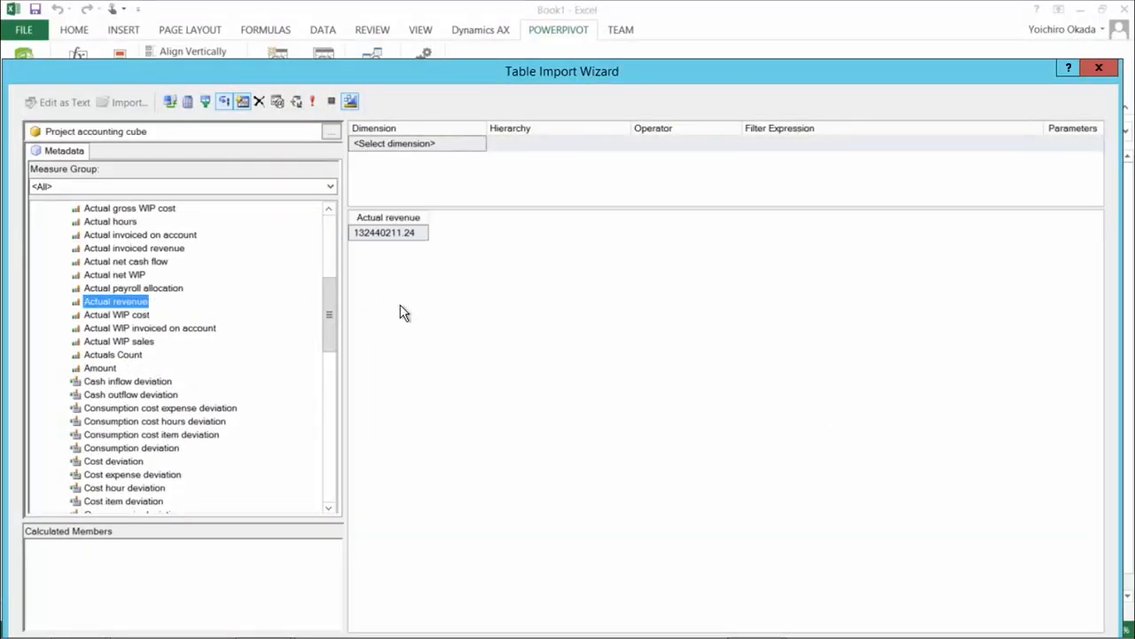
Collapse the measures and add Project name and Project type from the Projects dimension to the query ahead of Actual revenue.
{"action": "left_click", "coordinate": [328, 228]}
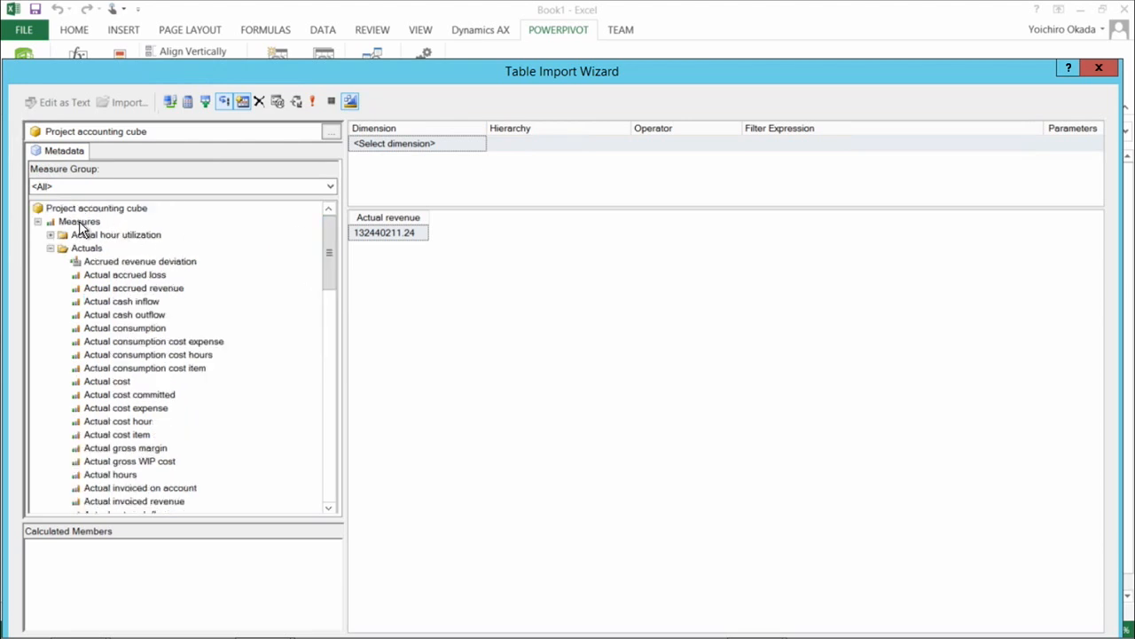
{"action": "left_click", "coordinate": [51, 248]}
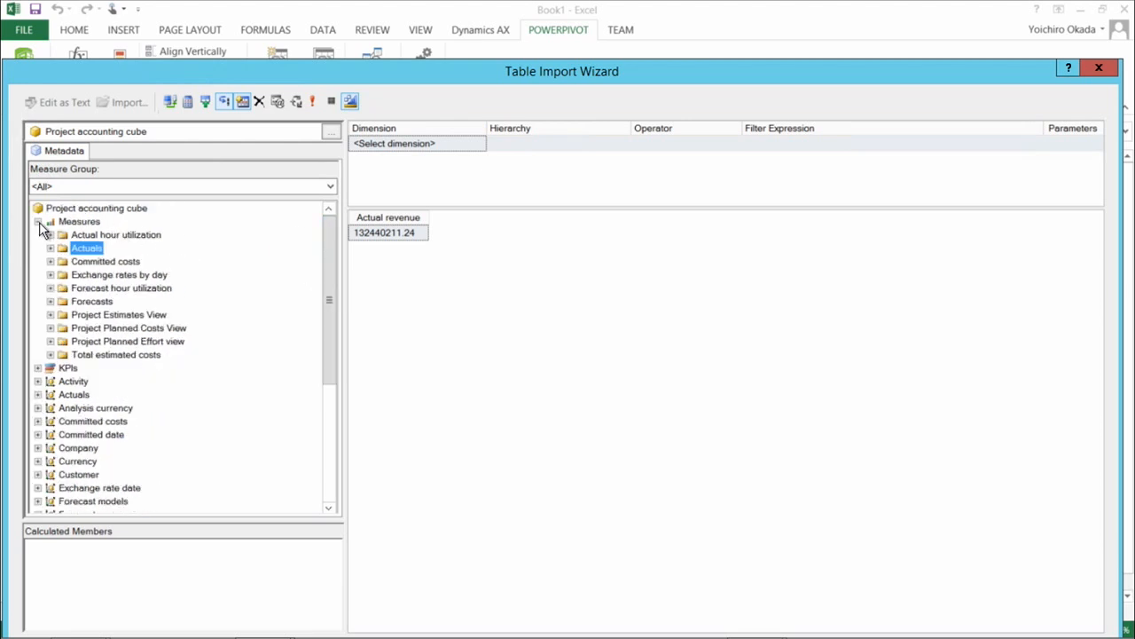
{"action": "left_click", "coordinate": [39, 222]}
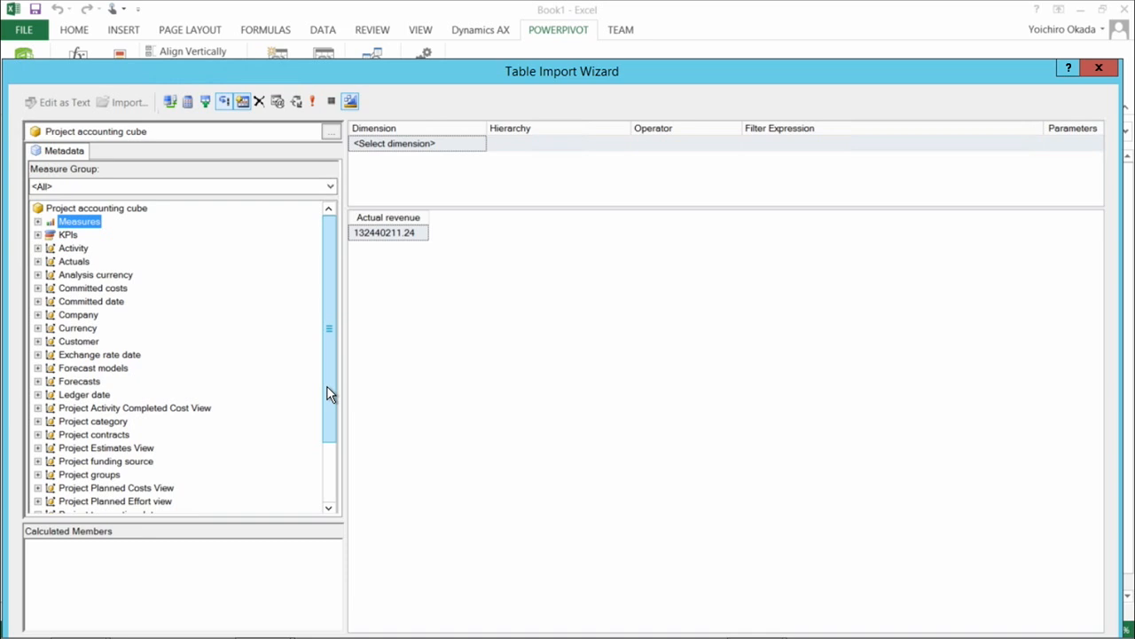
{"action": "scroll", "coordinate": [329, 413], "scroll_direction": "down", "scroll_amount": 1}
{"action": "left_click_drag", "start_coordinate": [329, 413], "coordinate": [335, 439]}
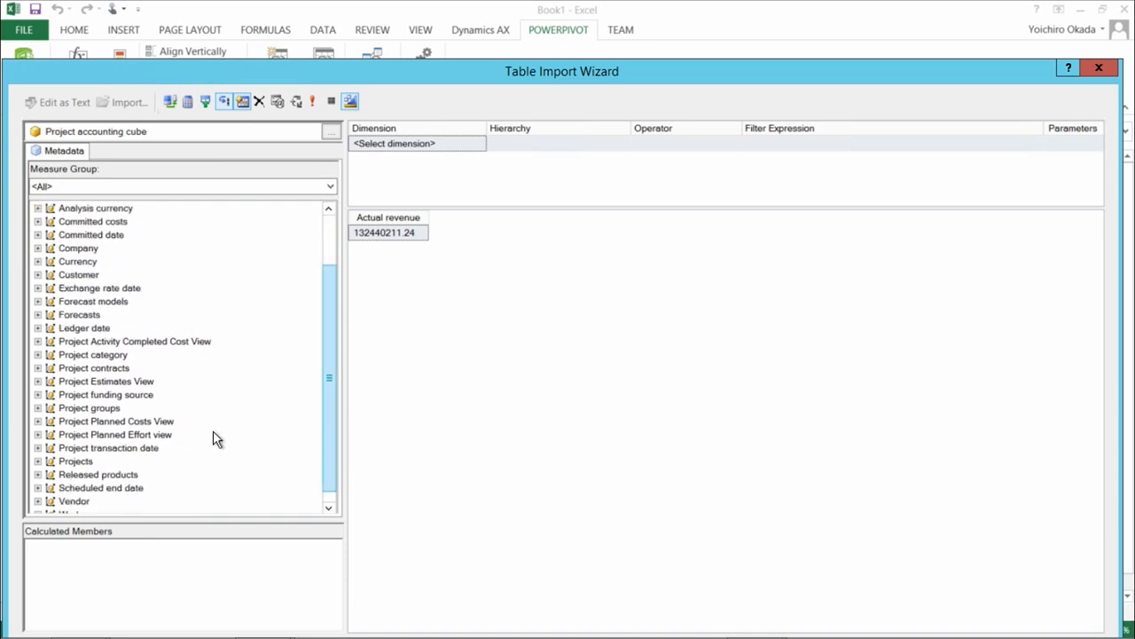
{"action": "left_click", "coordinate": [37, 461]}
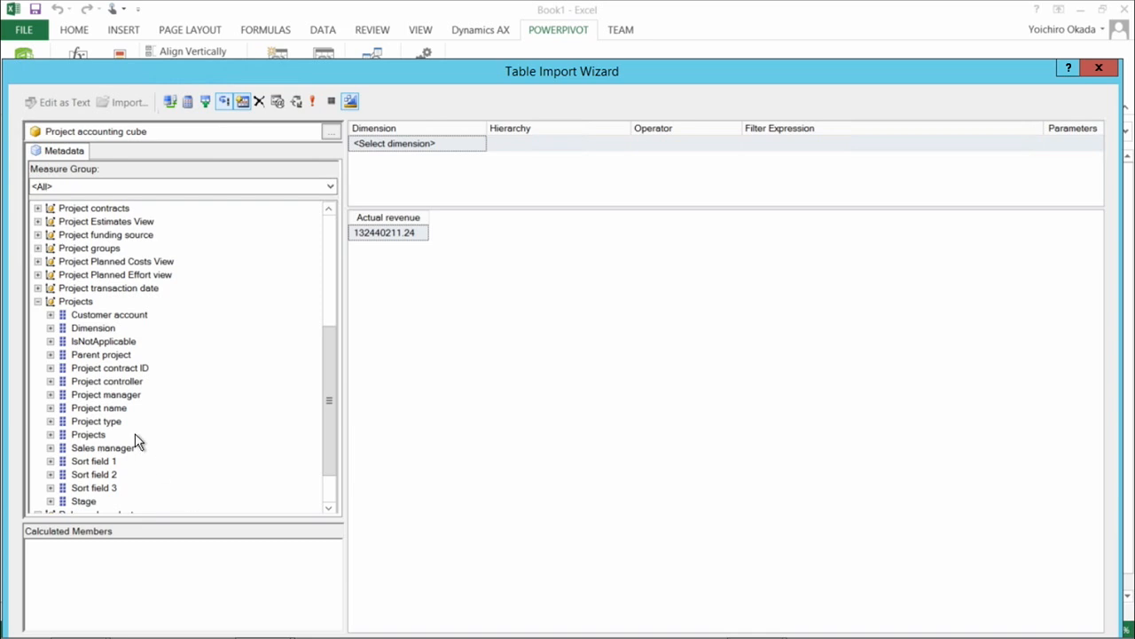
{"action": "left_click", "coordinate": [53, 408]}
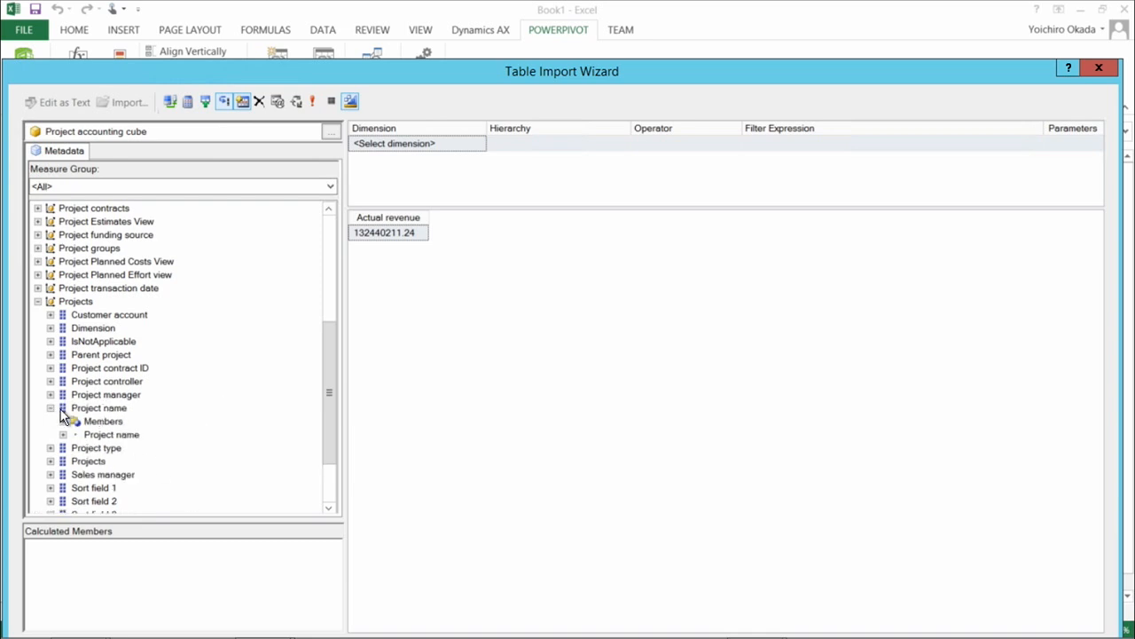
{"action": "left_click_drag", "start_coordinate": [76, 407], "coordinate": [355, 359]}
{"action": "left_click_drag", "start_coordinate": [98, 448], "coordinate": [578, 428]}
Accept the designed query and validate the generated MDX statement.
{"action": "left_click_drag", "start_coordinate": [959, 72], "coordinate": [954, 20]}
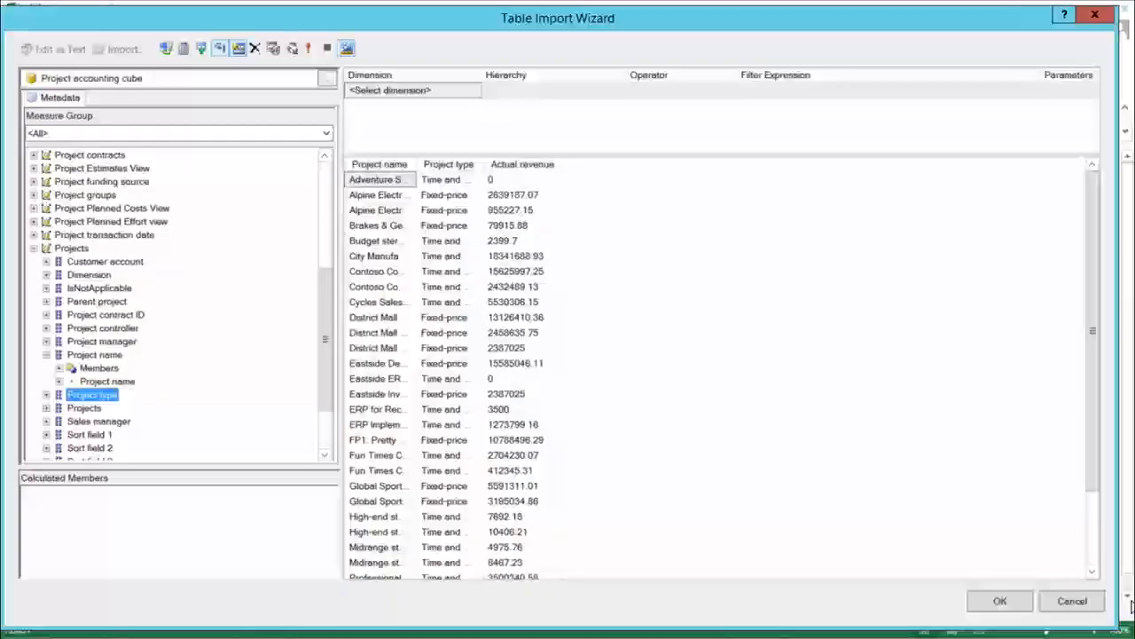
{"action": "left_click", "coordinate": [1000, 601]}
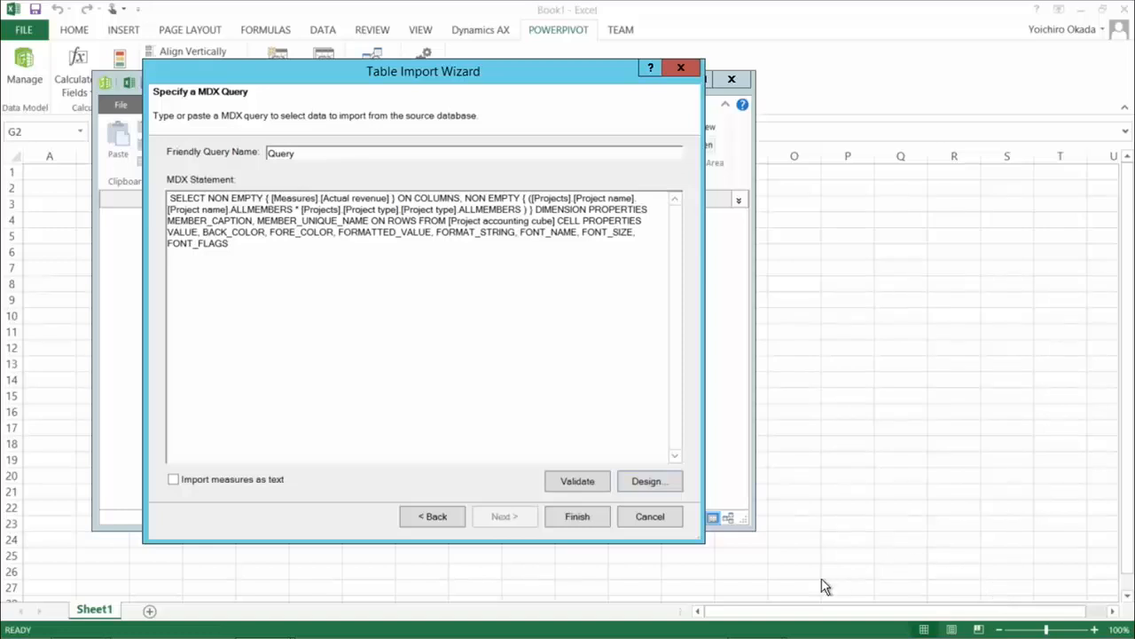
{"action": "left_click", "coordinate": [576, 487]}
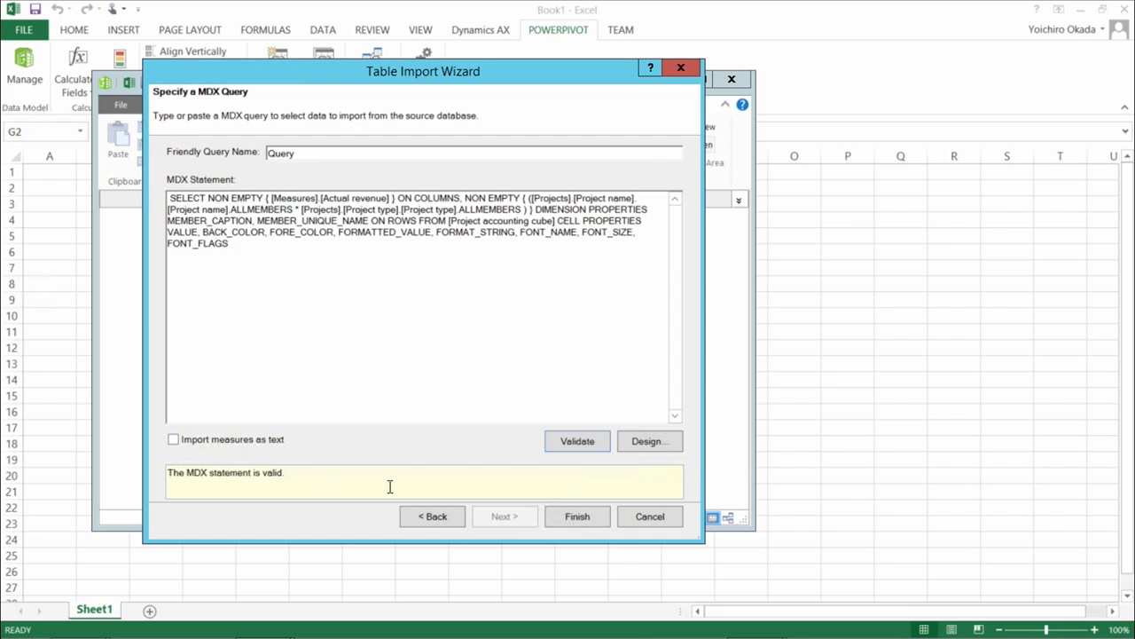
Finish importing the query into the data model and close the wizard and PowerPivot window.
{"action": "left_click", "coordinate": [583, 519]}
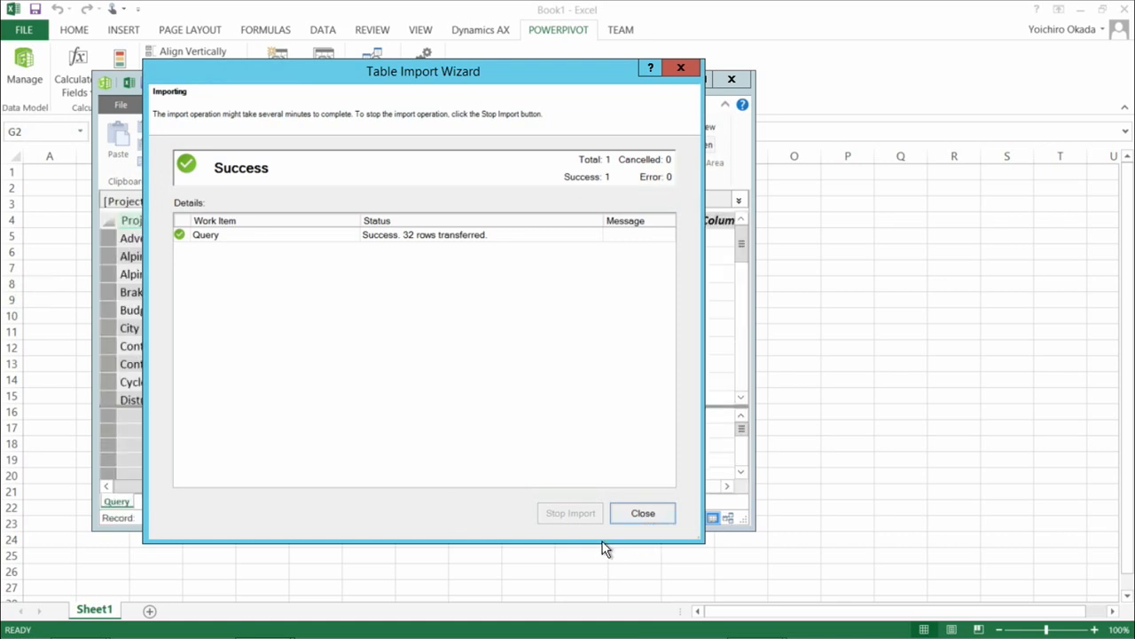
{"action": "left_click", "coordinate": [633, 515]}
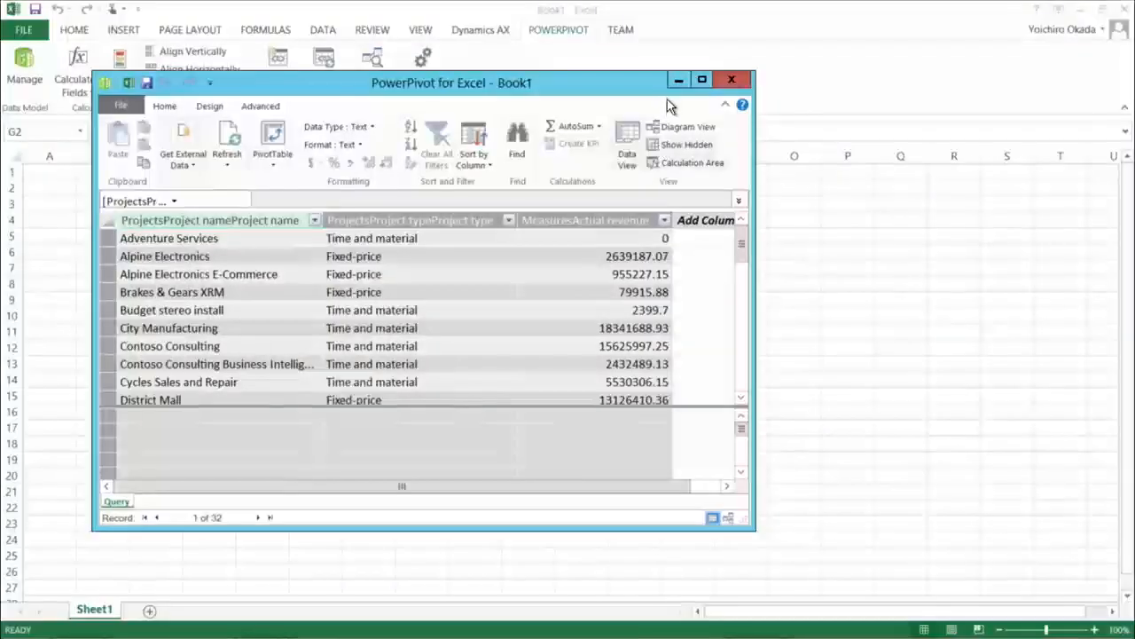
{"action": "left_click", "coordinate": [732, 82]}
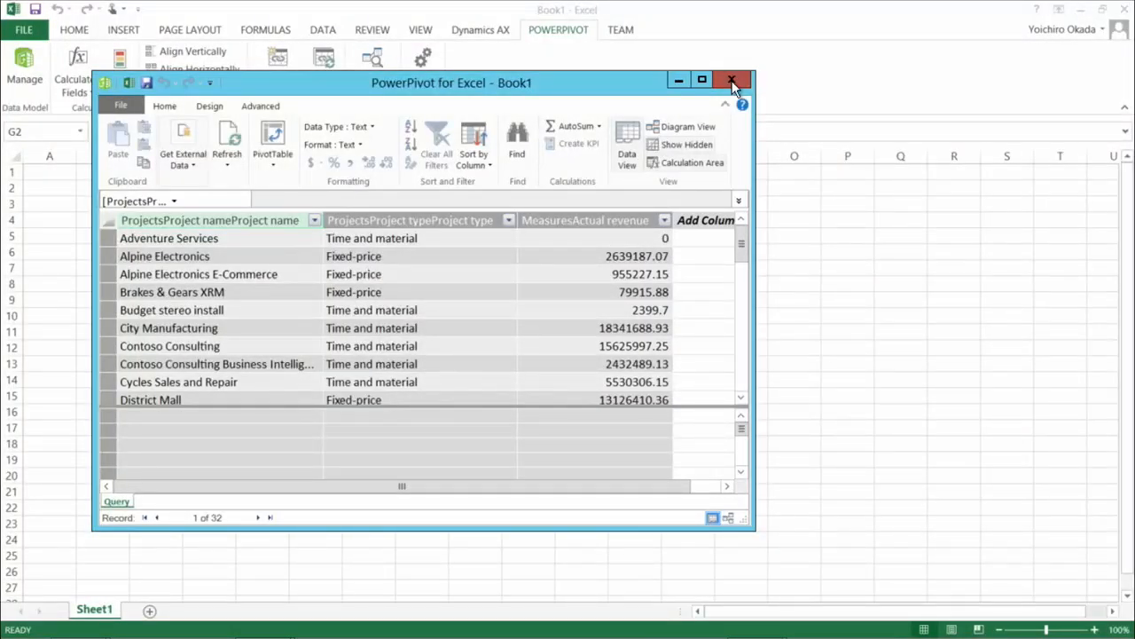
Insert a Power View report and add the Actual revenue, Project name and Project type fields from Query as a table.
{"action": "left_click", "coordinate": [123, 29]}
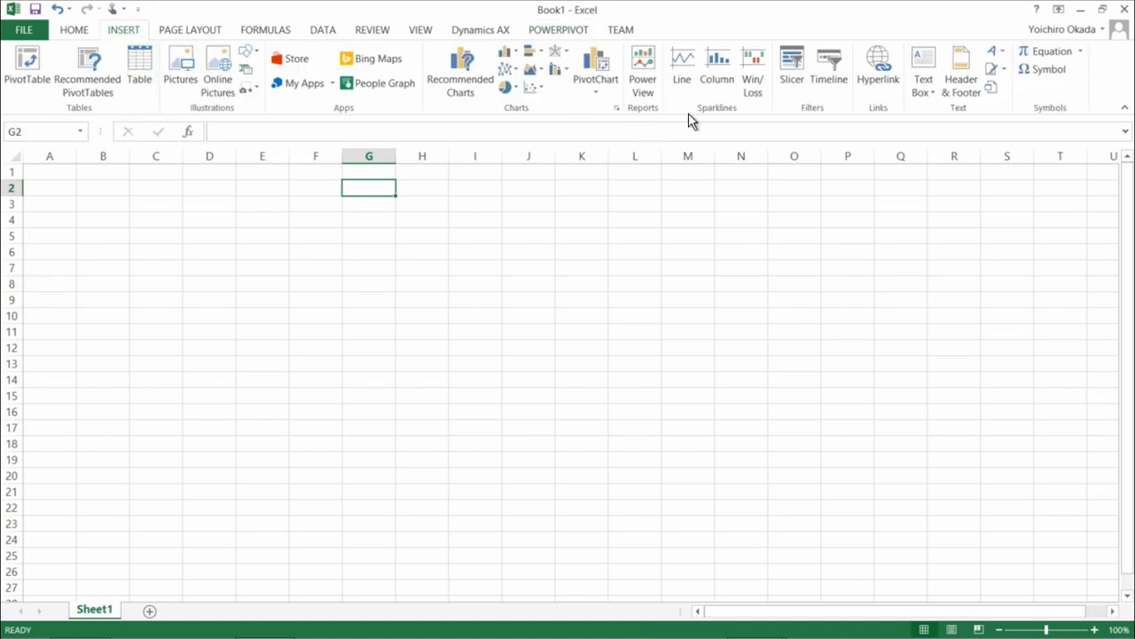
{"action": "left_click", "coordinate": [643, 78]}
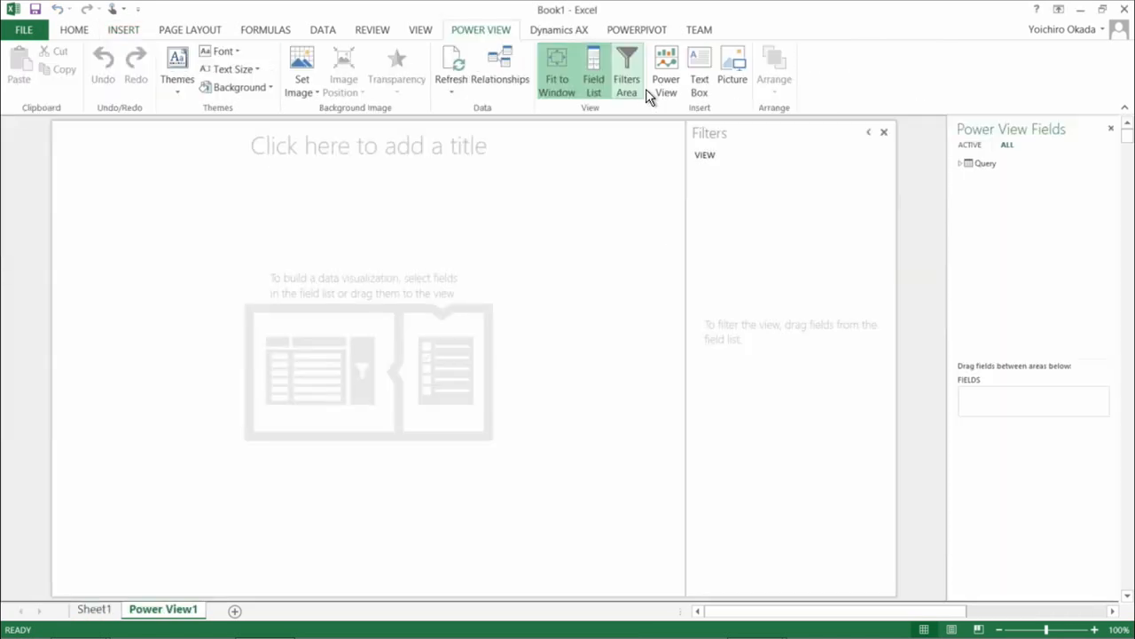
{"action": "left_click", "coordinate": [959, 165]}
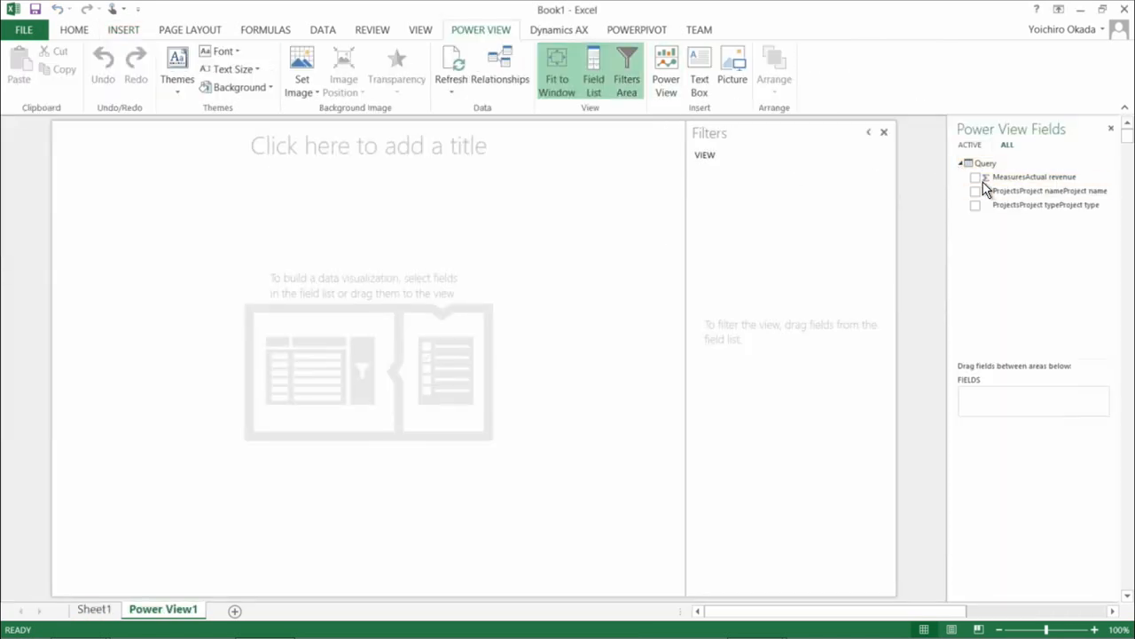
{"action": "left_click", "coordinate": [976, 179]}
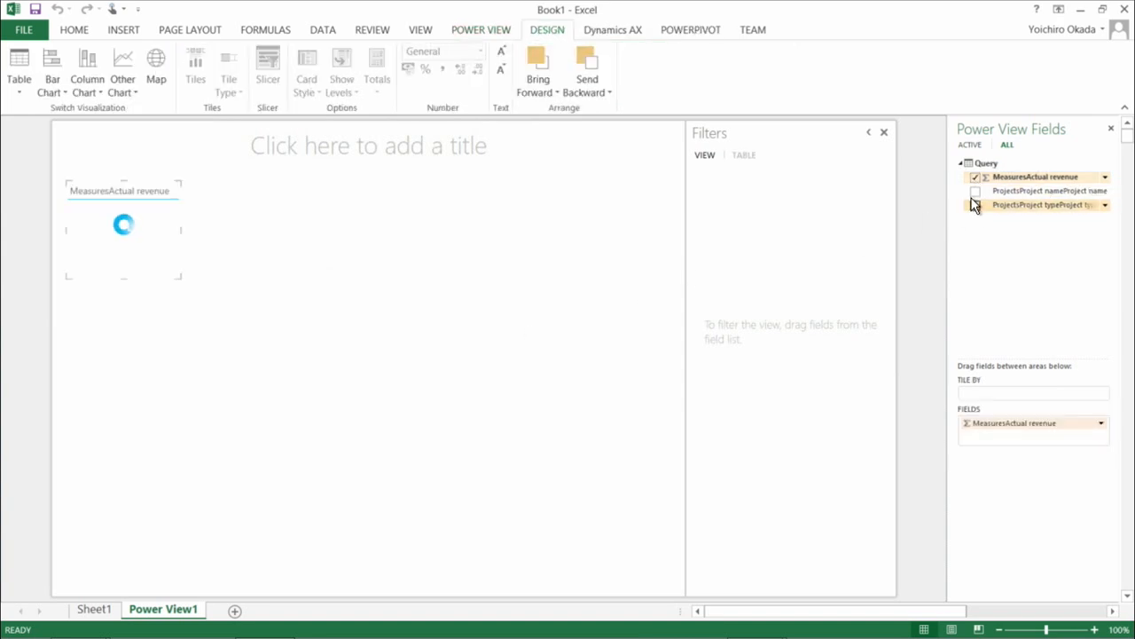
{"action": "left_click", "coordinate": [976, 192]}
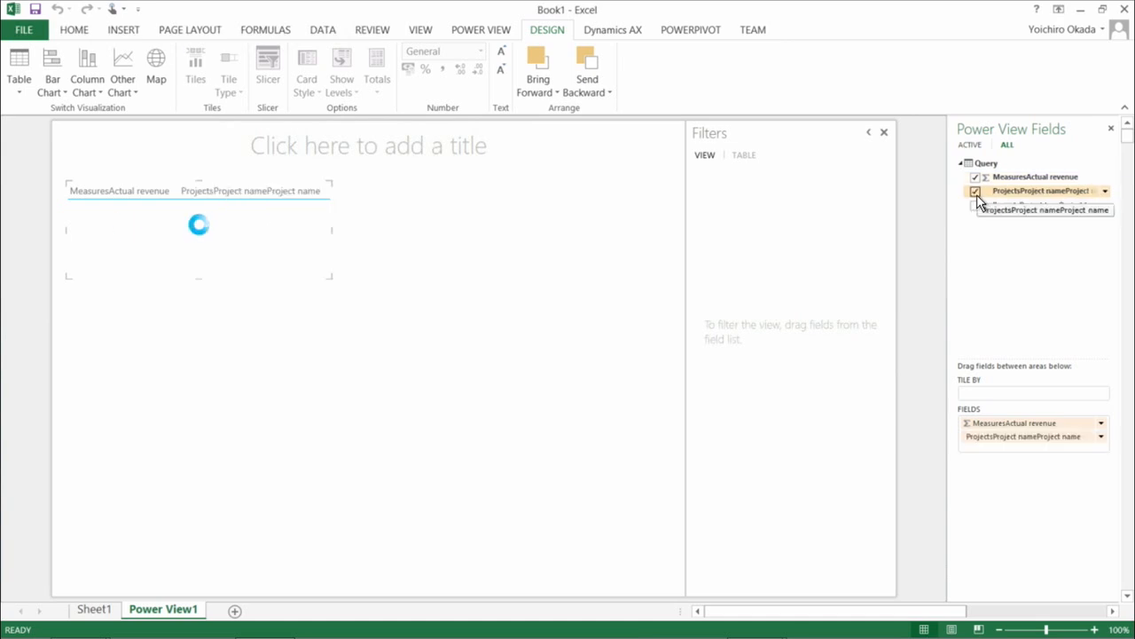
{"action": "left_click", "coordinate": [976, 206]}
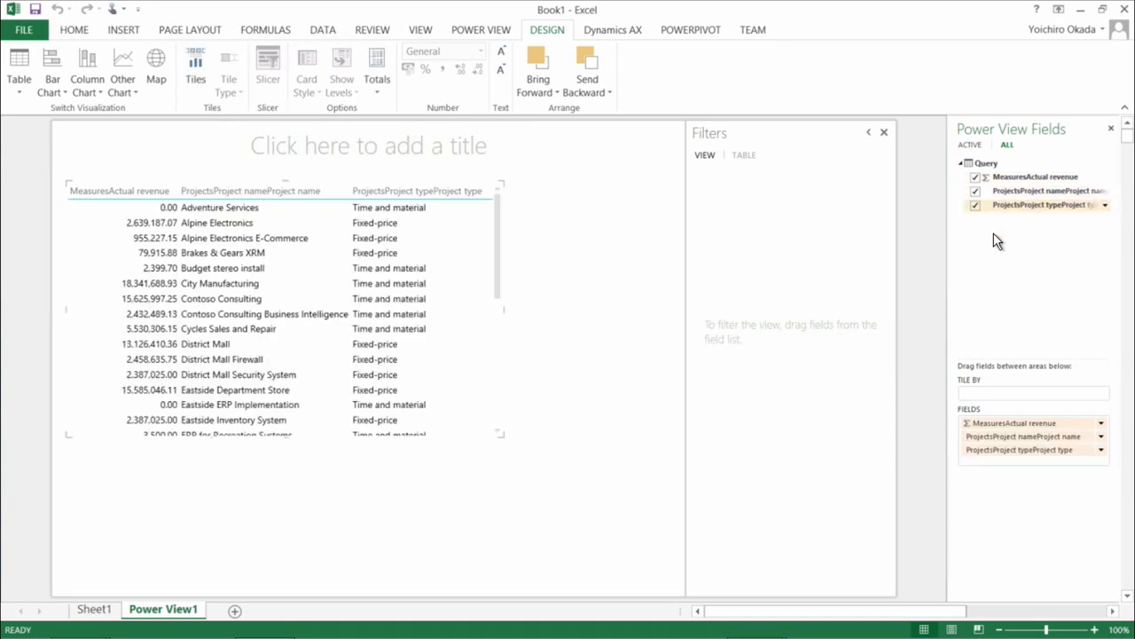
Convert the table to a Stacked Column chart and highlight the Time and material projects through the legend.
{"action": "left_click", "coordinate": [101, 88]}
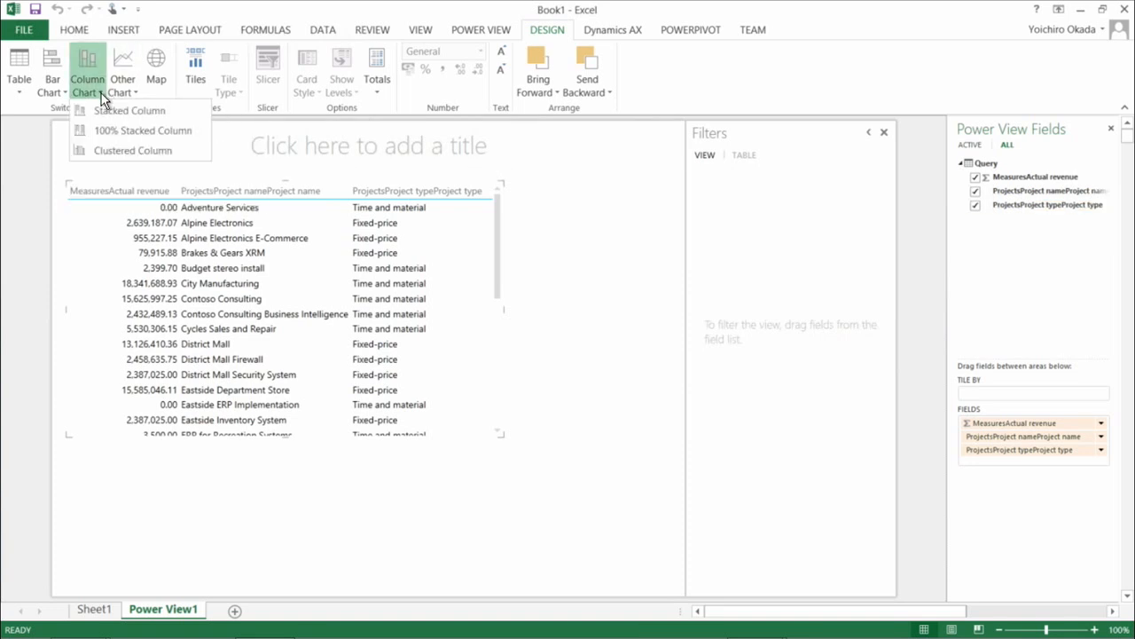
{"action": "left_click", "coordinate": [106, 110]}
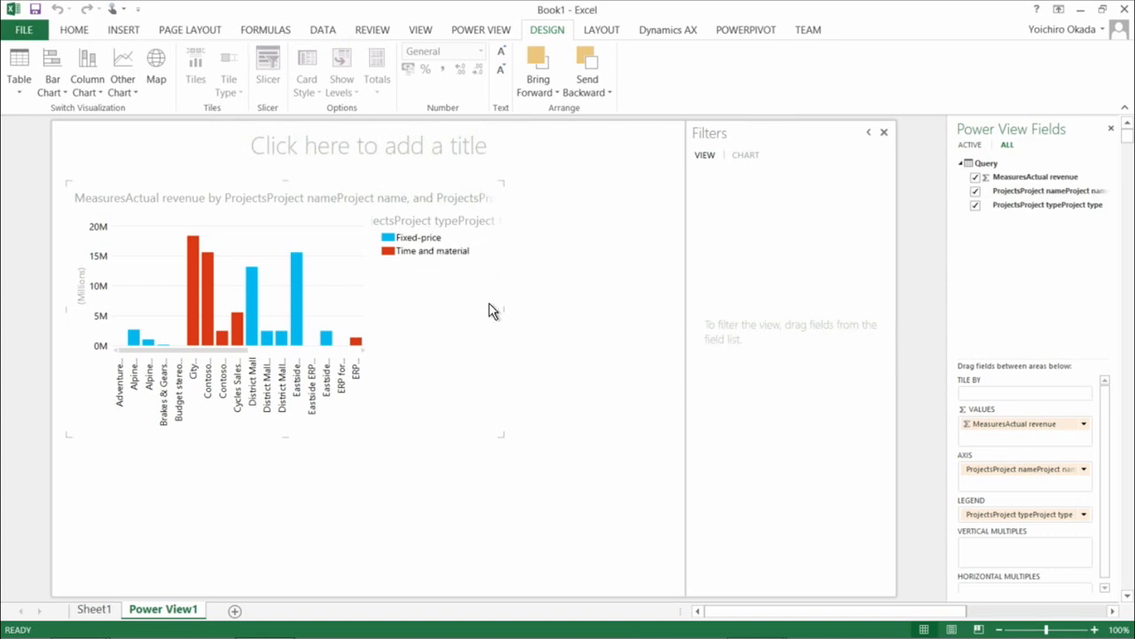
{"action": "left_click", "coordinate": [390, 236]}
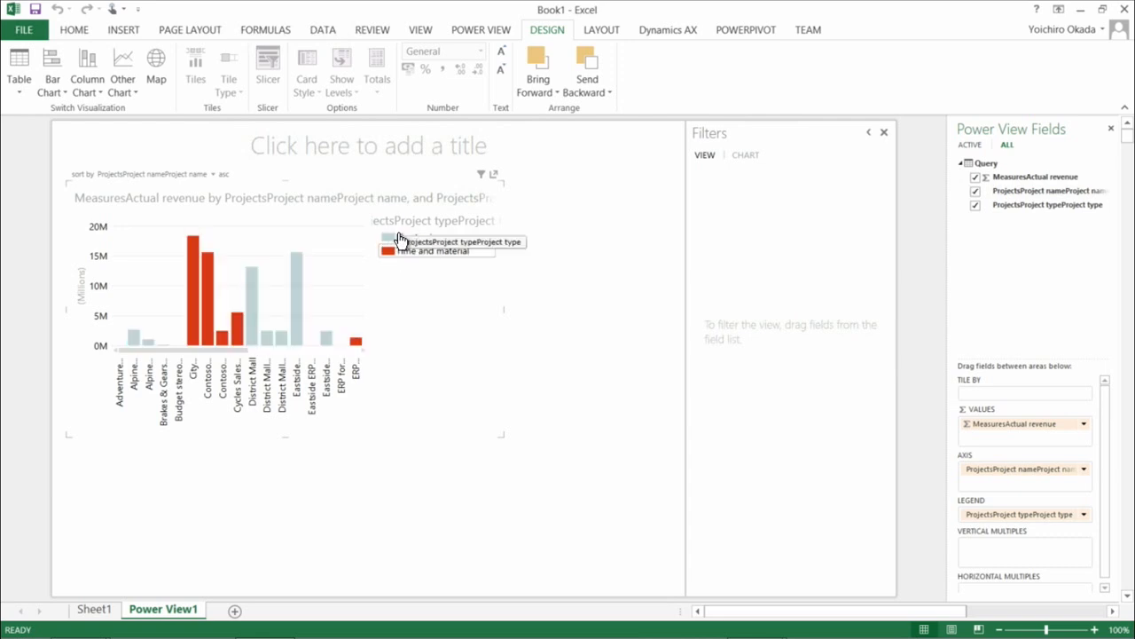
{"action": "left_click", "coordinate": [391, 241]}
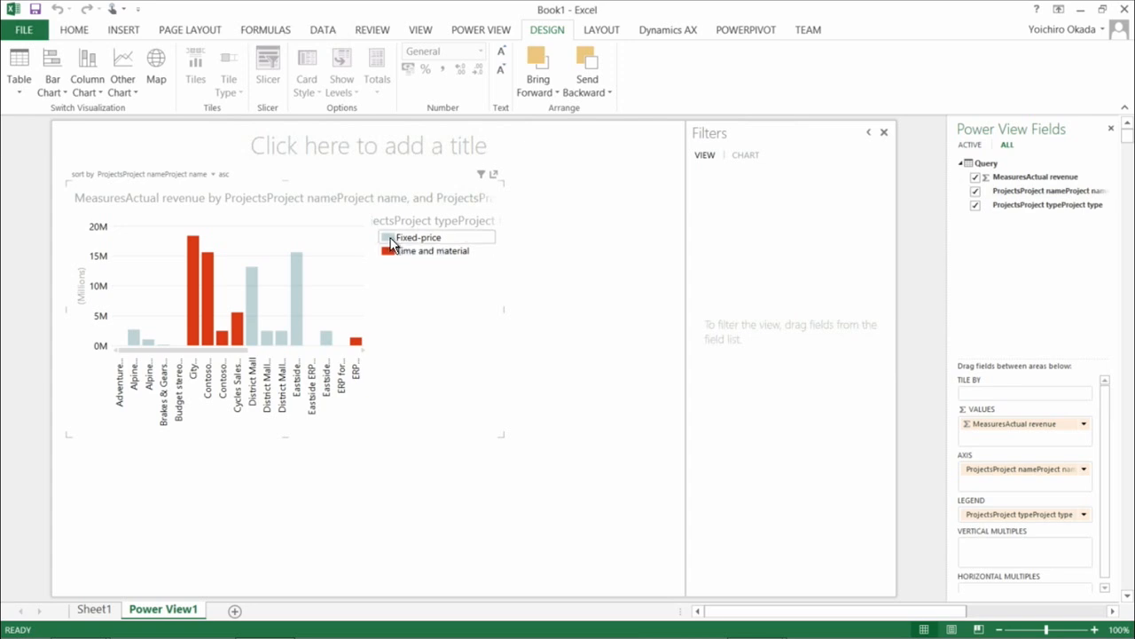